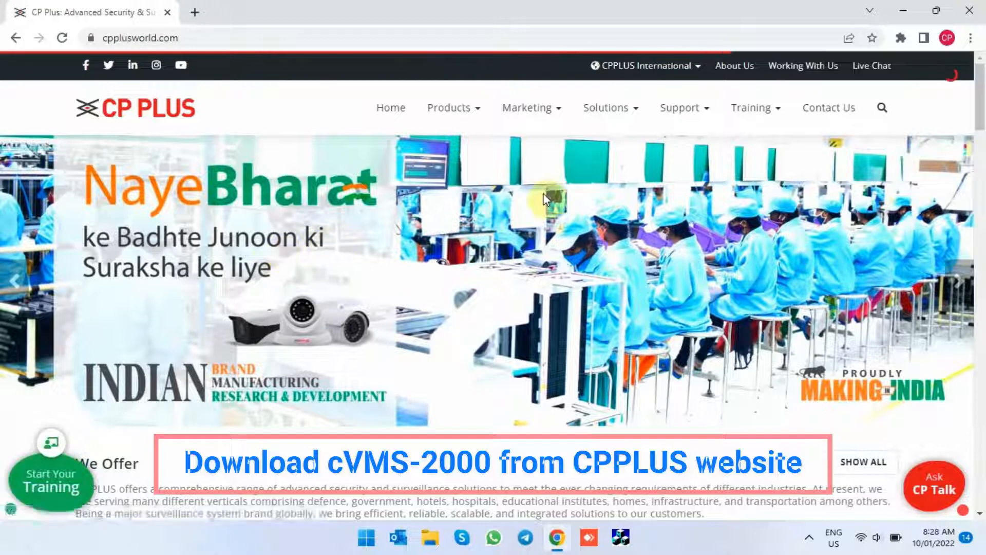
- Download the Indigo_cVMS-2000_WIN V1.02 software from the CP Plus support site's software downloads page
mouse_move(671, 119)
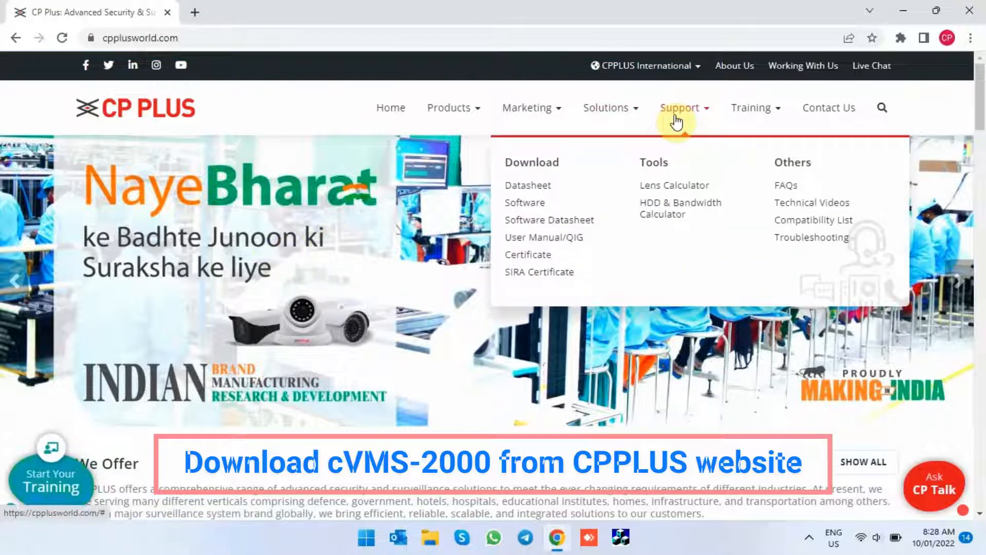
left_click(529, 209)
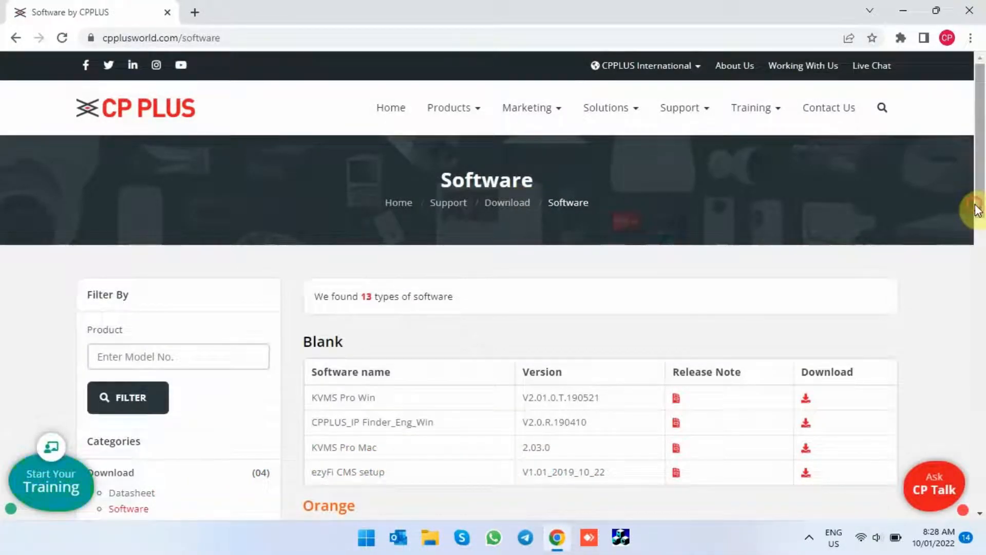
left_click_drag(977, 208, 975, 345)
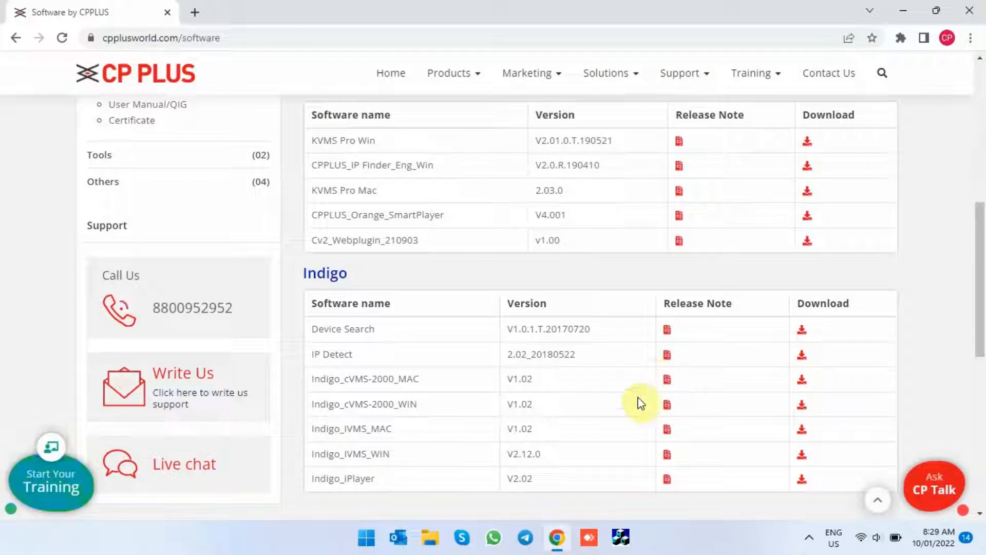
left_click(804, 408)
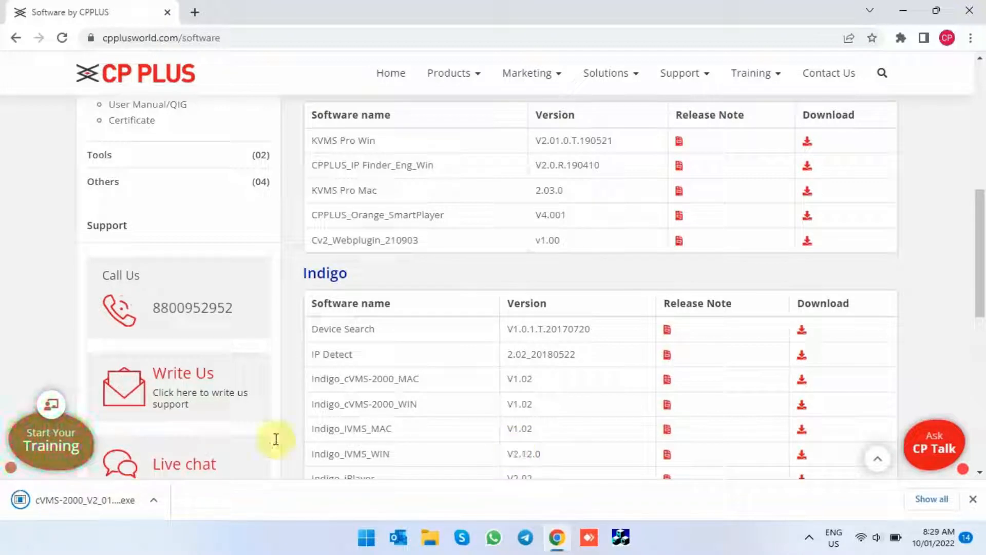
- Launch the downloaded cVMS-2000 installer and minimize the browser window behind it
left_click(154, 501)
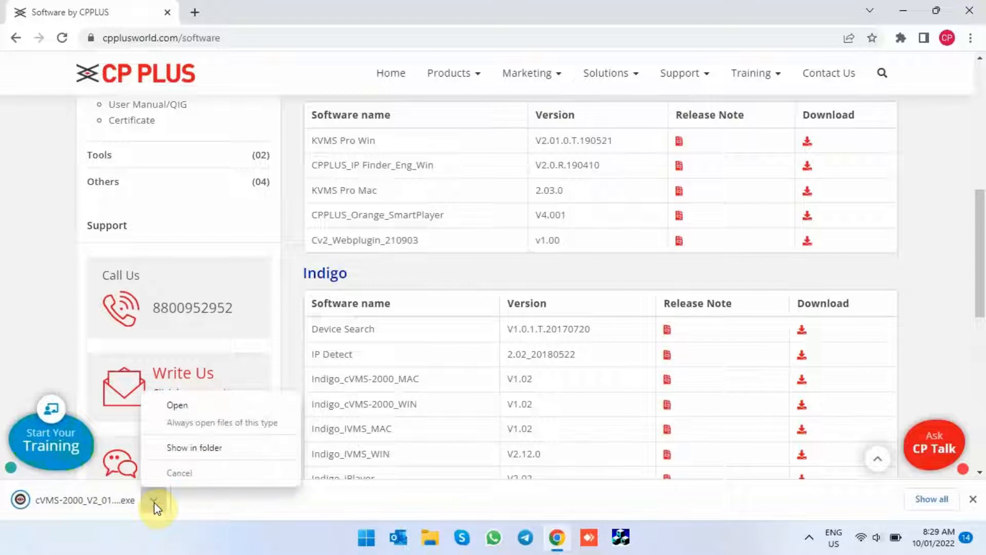
left_click(184, 409)
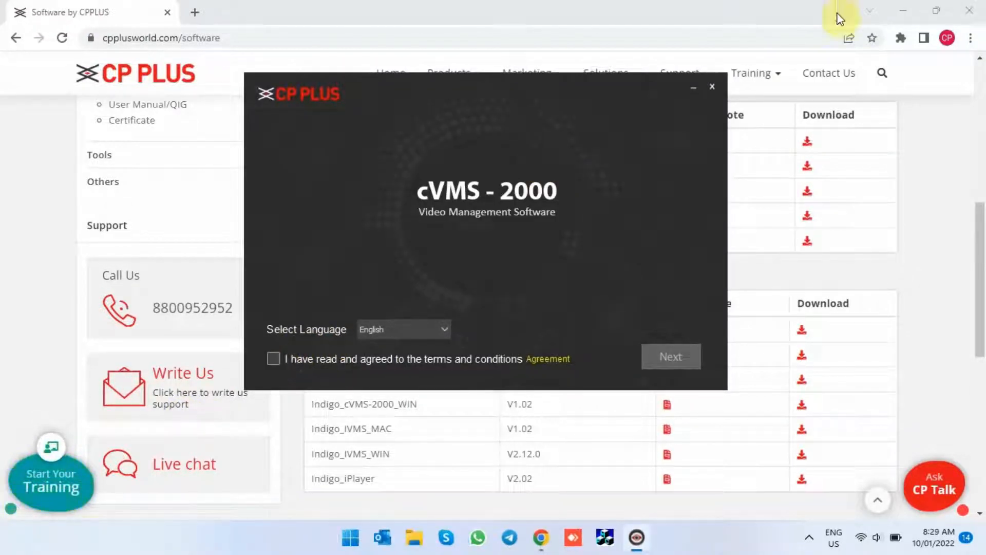
left_click(905, 7)
left_click(905, 7)
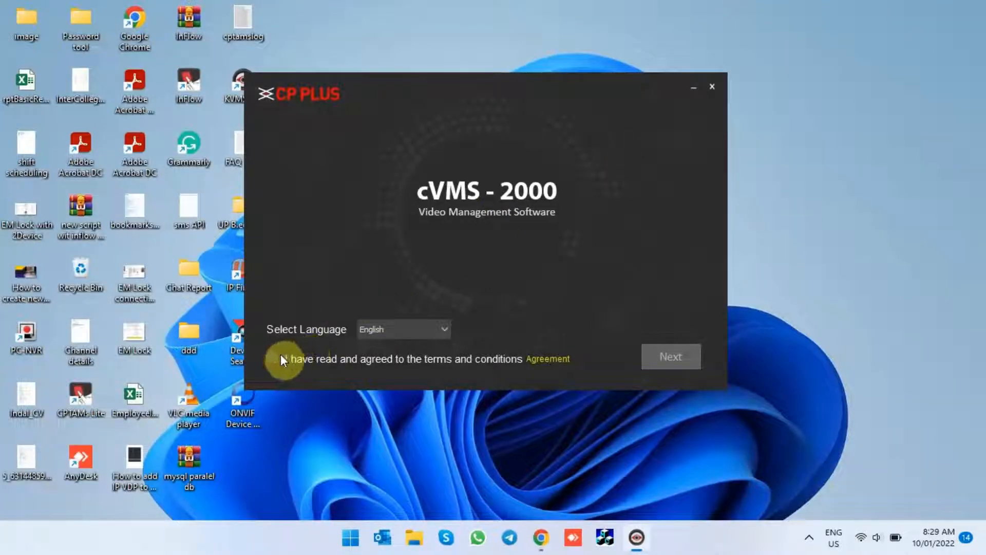
- Accept the terms, install cVMS-2000 in the default folder with a shortcut, and finish with Run cVMS-2000 enabled
left_click(657, 355)
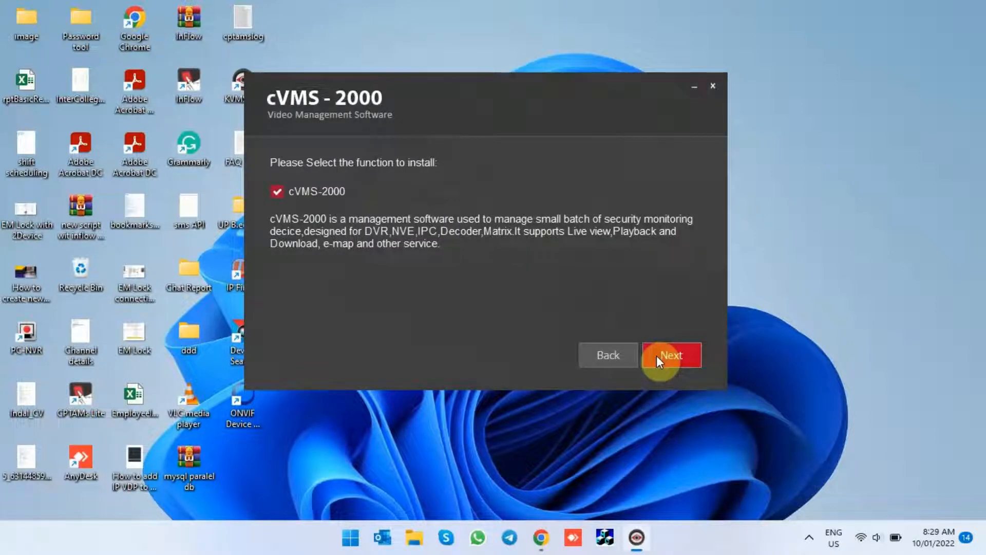
left_click(656, 355)
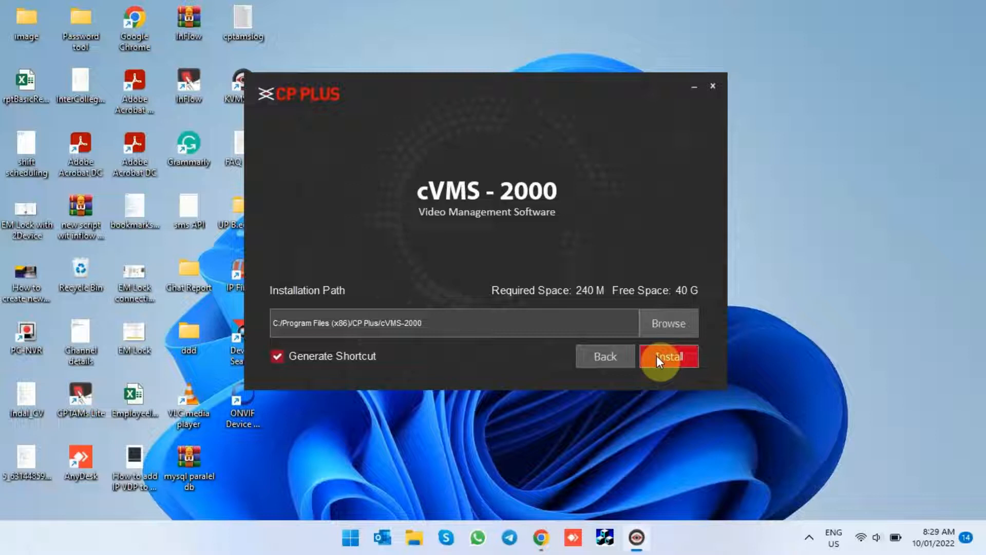
left_click(656, 355)
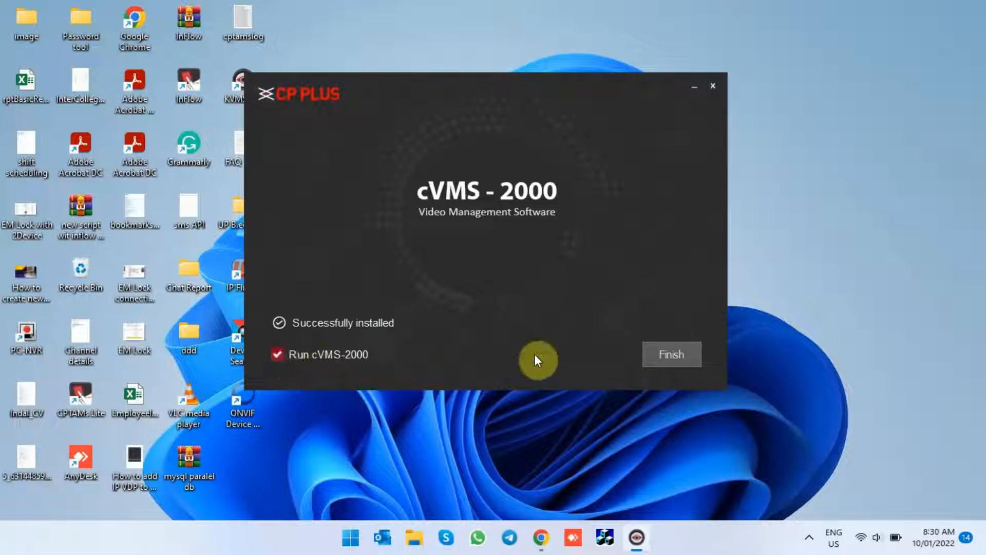
left_click(675, 350)
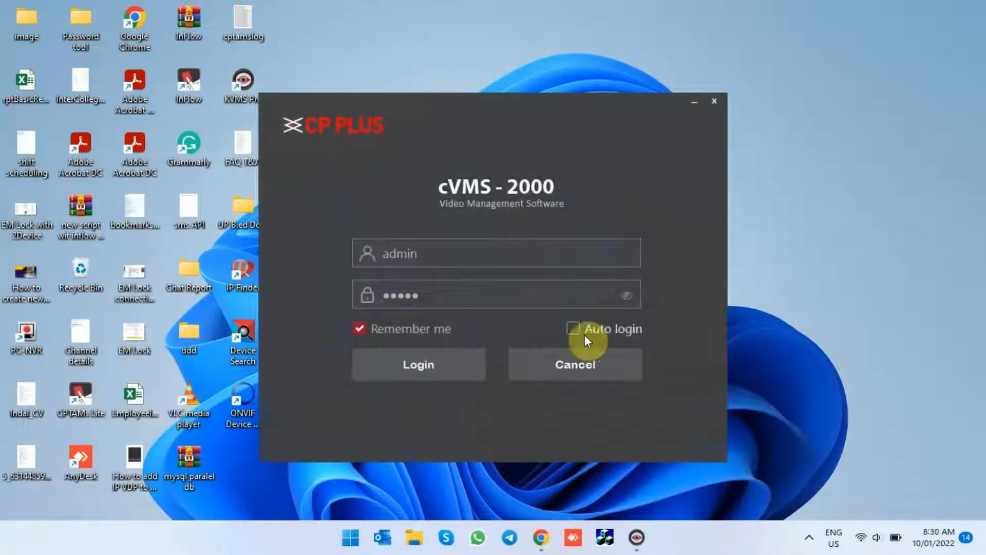
- Reveal the prefilled password, log in to cVMS-2000 as admin, and choose to add devices manually in the wizard
left_click(627, 298)
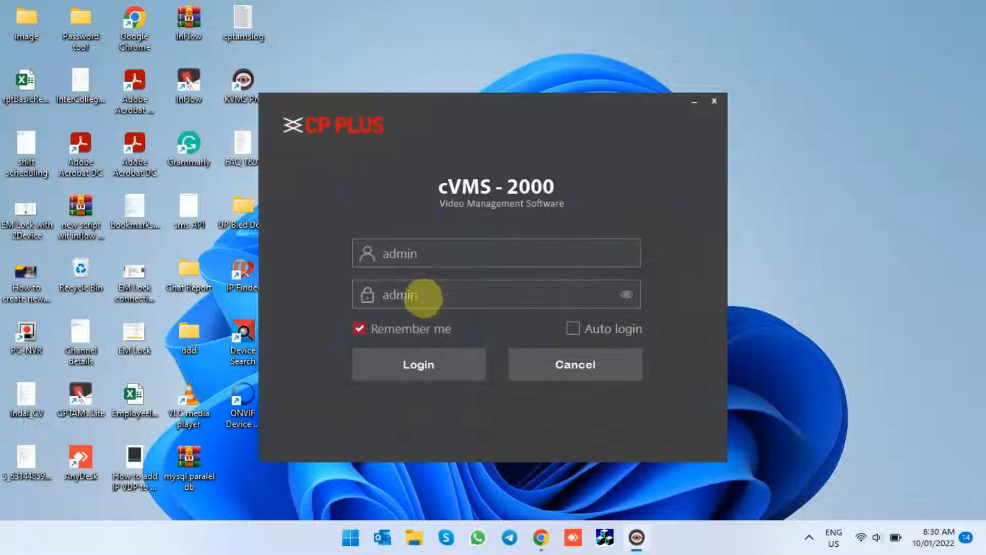
left_click(424, 356)
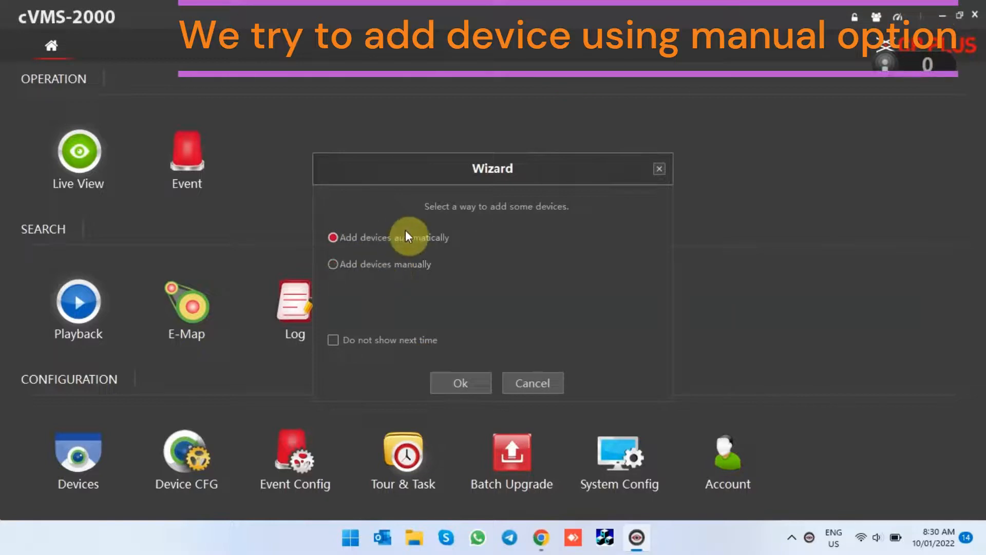
left_click(333, 264)
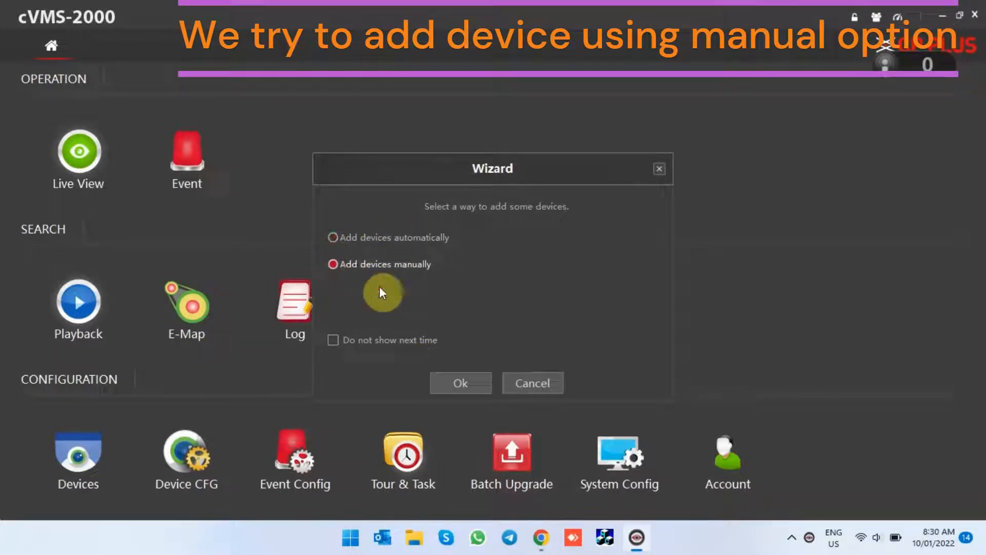
left_click(464, 387)
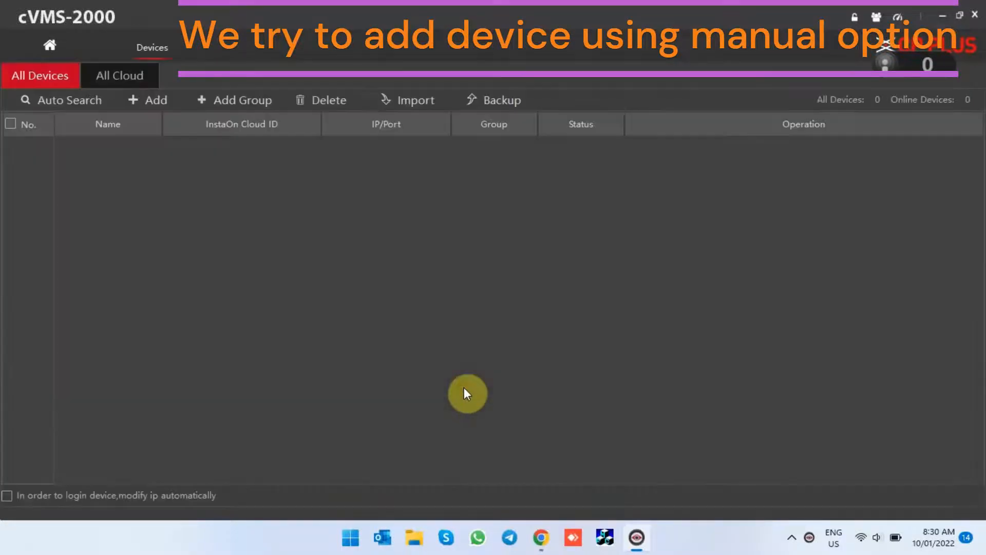
- Start a new device entry named "MY Device" in Default Group with InstaOn Cloud ID as its login type
left_click(147, 104)
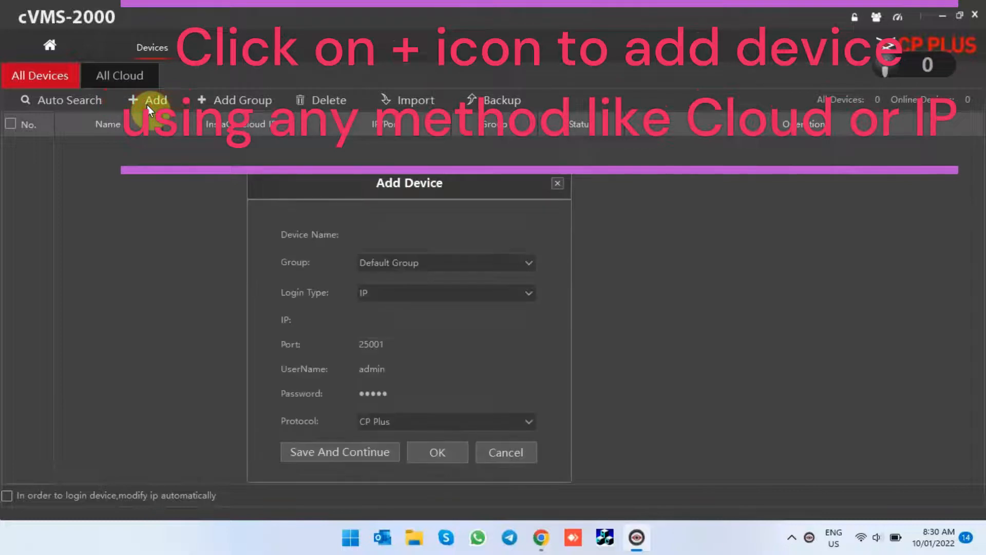
left_click(373, 231)
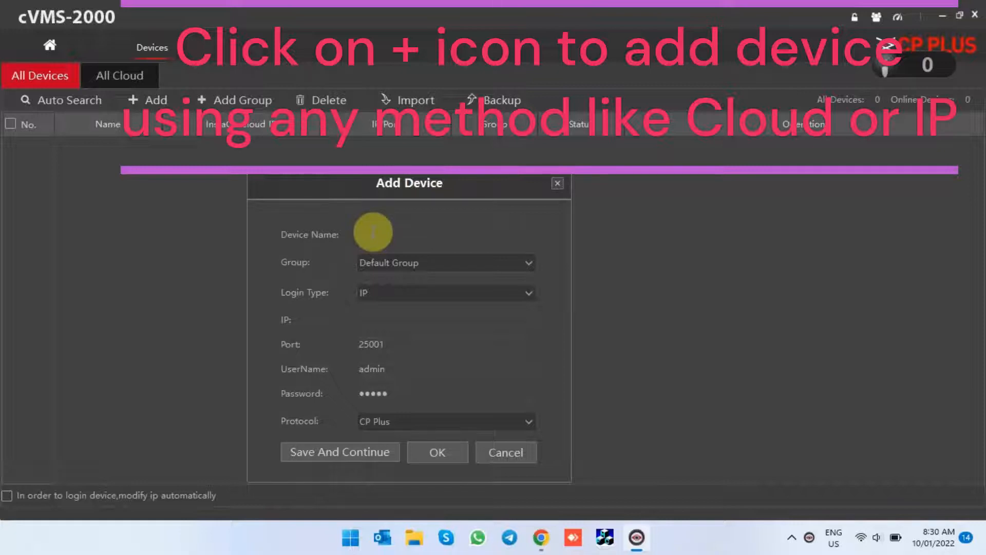
type("MY Device")
left_click(528, 295)
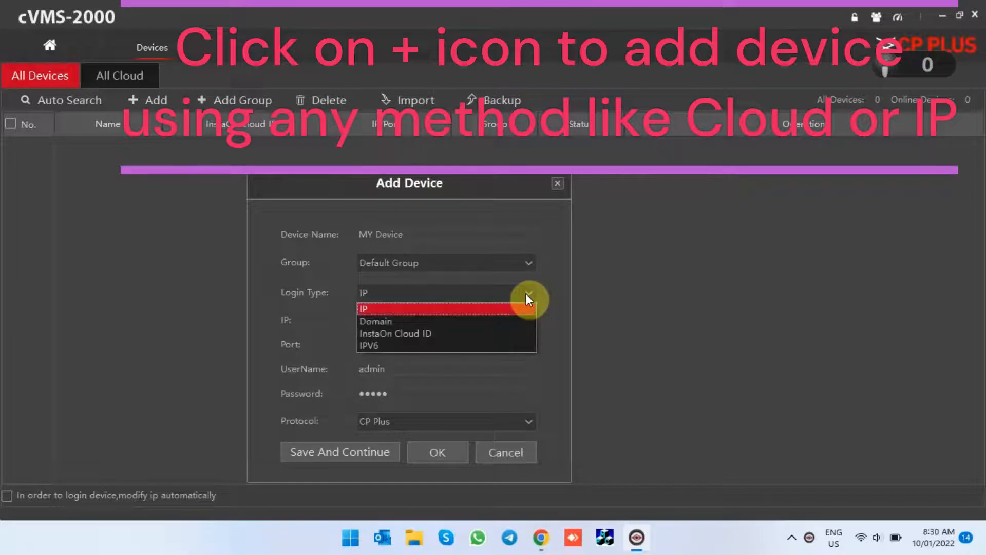
left_click(437, 331)
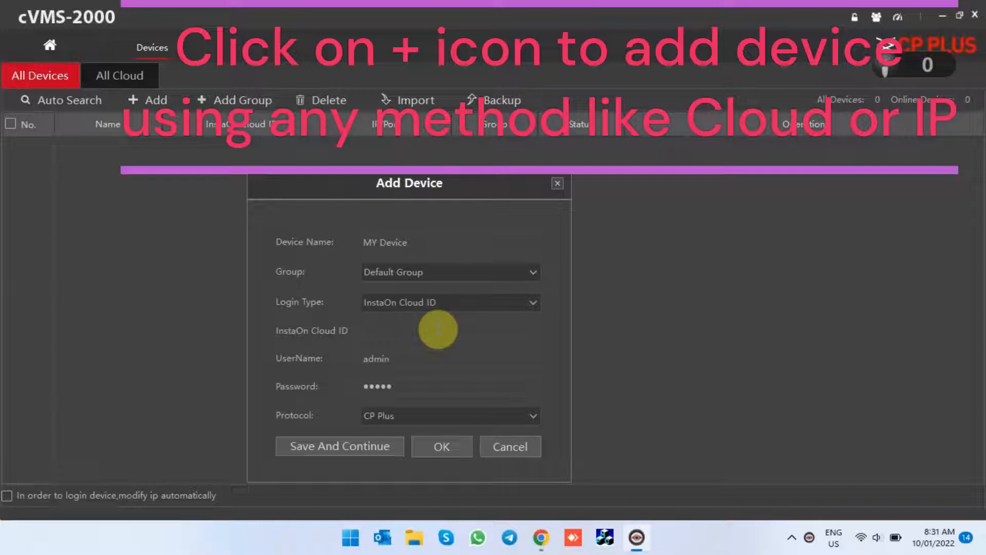
- Get the device's cloud ID from Telegram and paste it into the InstaOn Cloud ID field of the new device
left_click(508, 539)
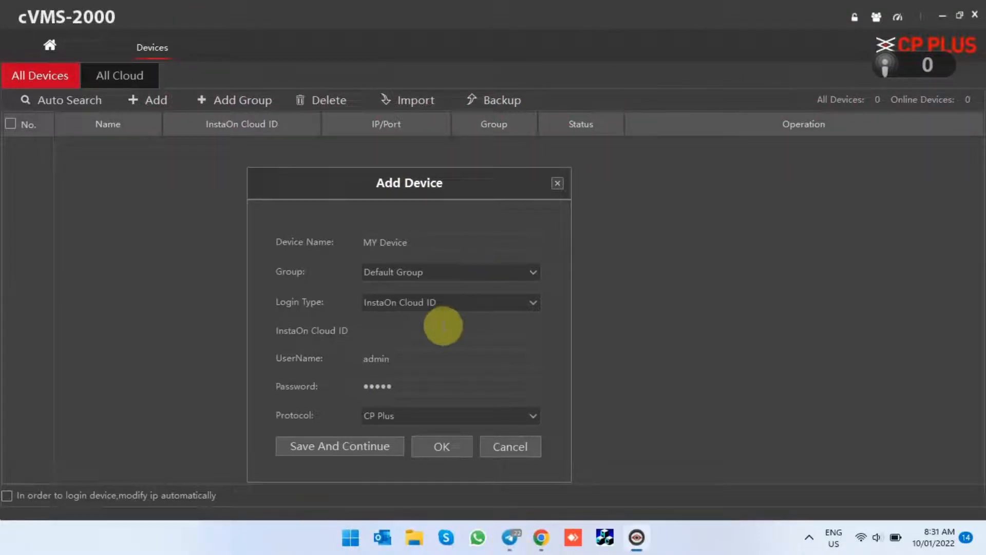
left_click(442, 329)
type("bc11bf7c3a5e6f7d")
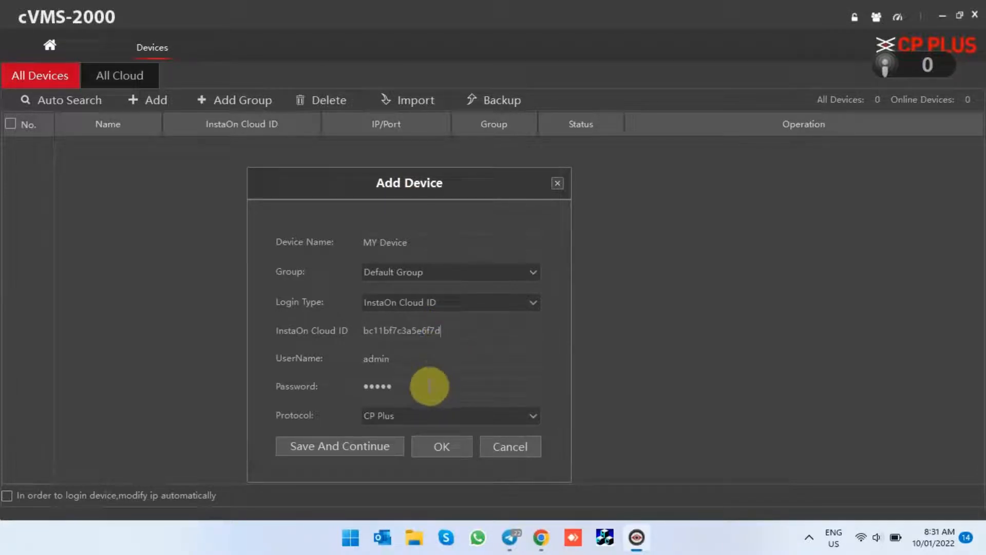
- Enter the device's password, save the new device, and select it in the device list
left_click(429, 385)
key("BackSpace")
key("BackSpace")
key("BackSpace")
key("BackSpace")
key("BackSpace")
type("admin")
left_click(437, 448)
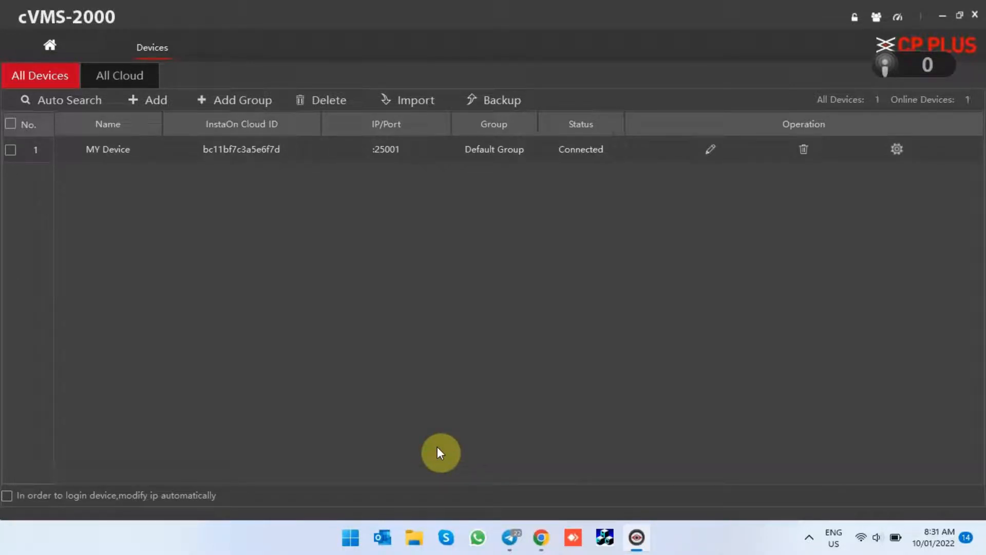
left_click(597, 149)
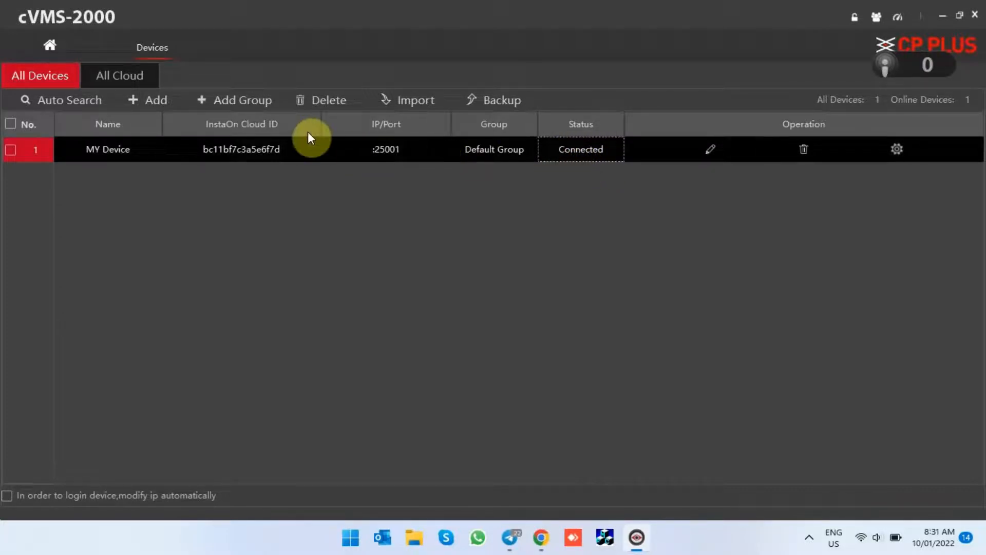
- Open Live View from the home page and start the main stream of MY Device
left_click(53, 51)
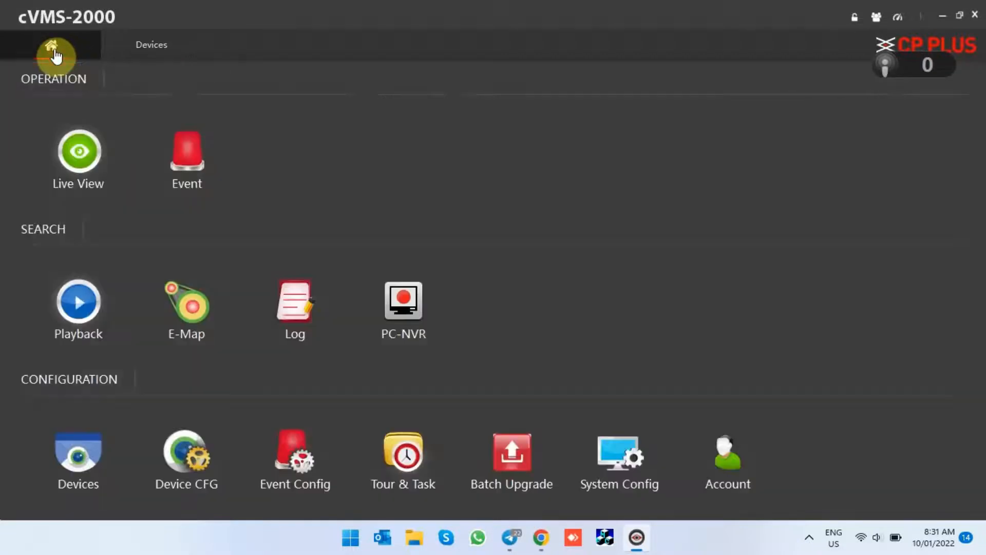
left_click(79, 149)
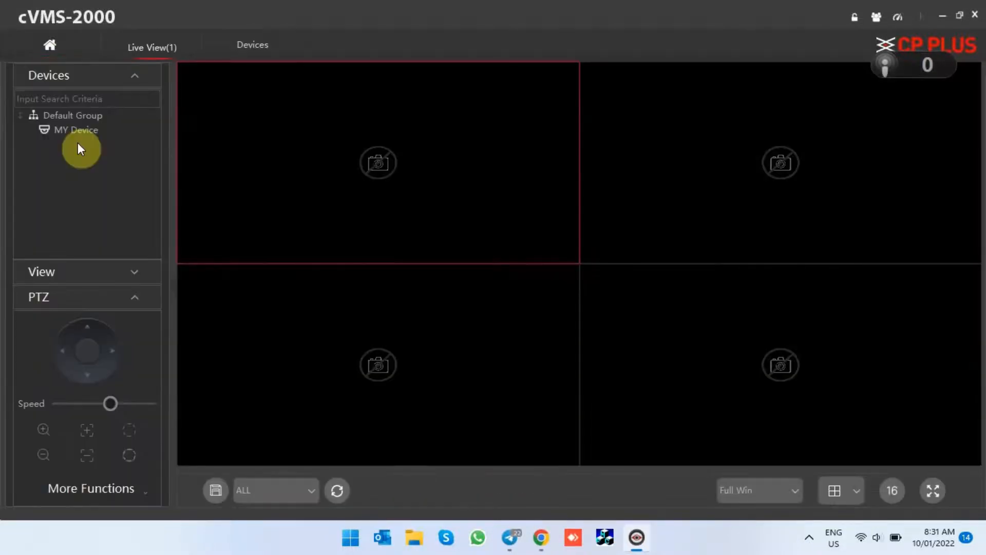
left_click(67, 129)
right_click(68, 129)
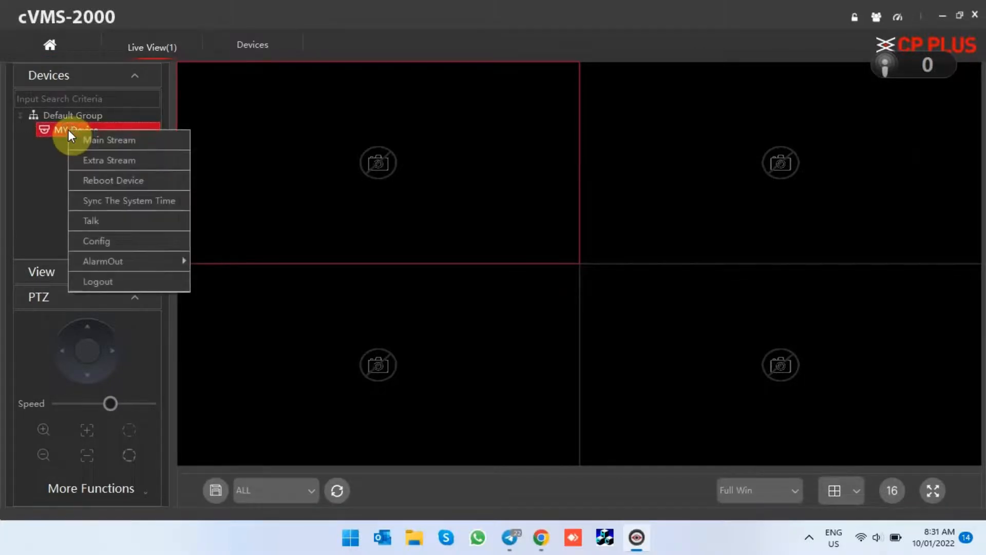
left_click(93, 145)
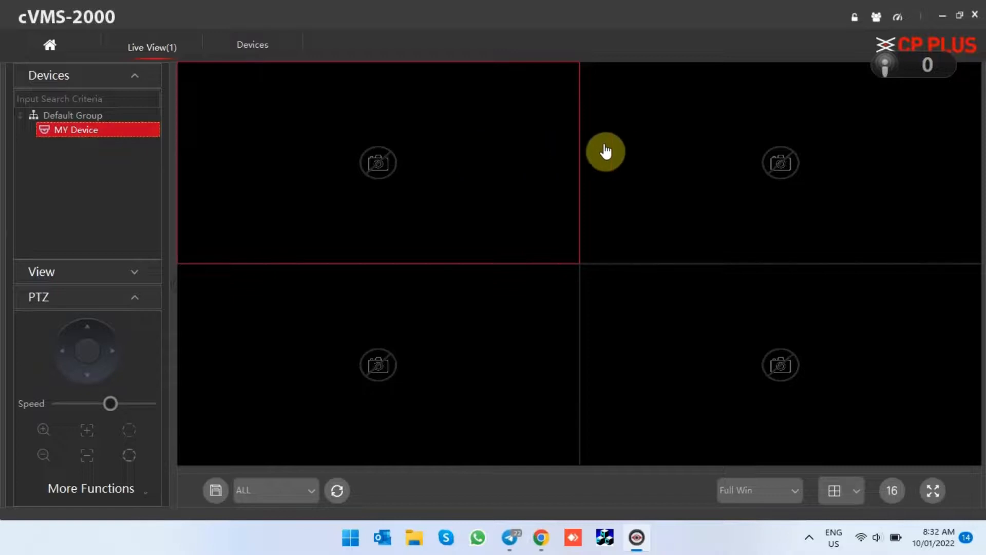
- Play MY Device's camera in the live view grid and enlarge its feed to fill the viewing area
double_click(71, 131)
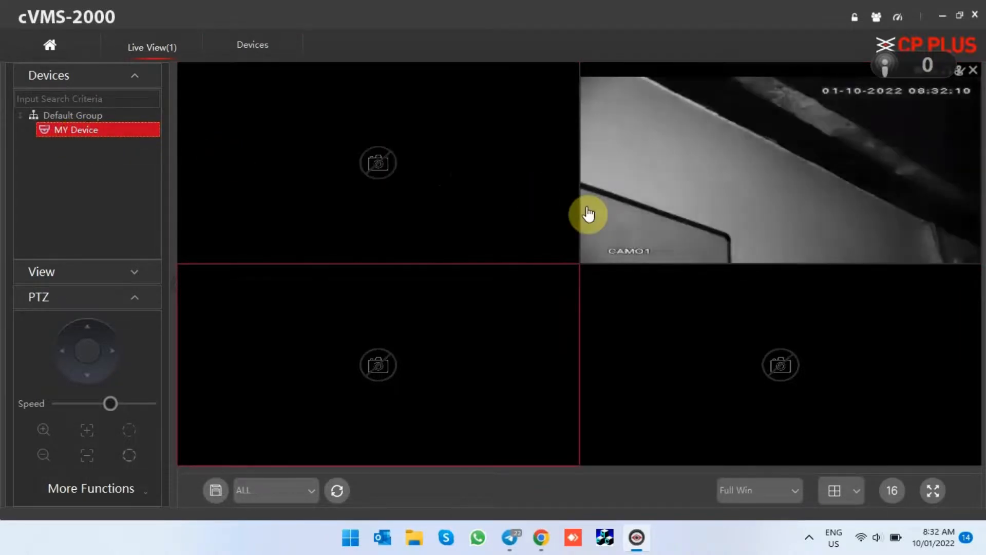
left_click(627, 206)
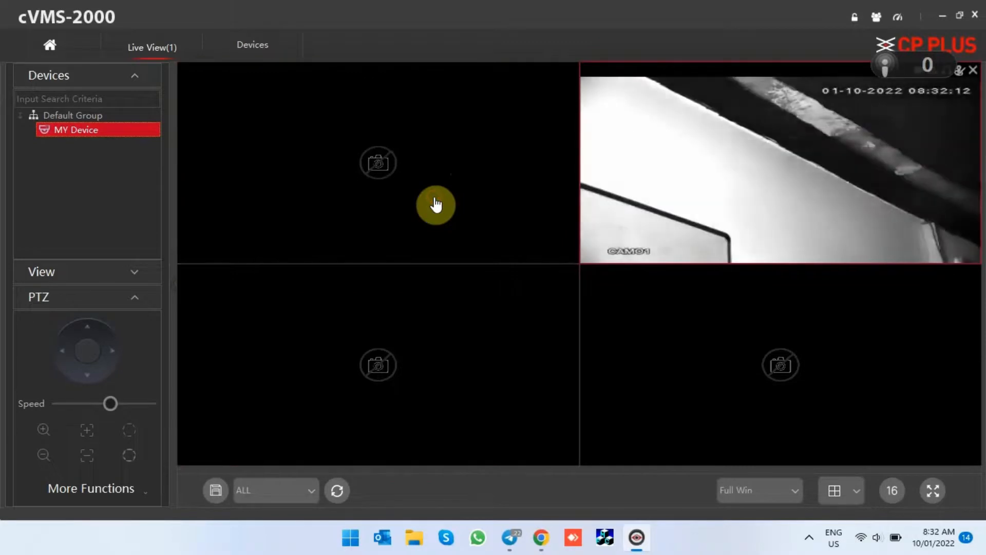
double_click(655, 190)
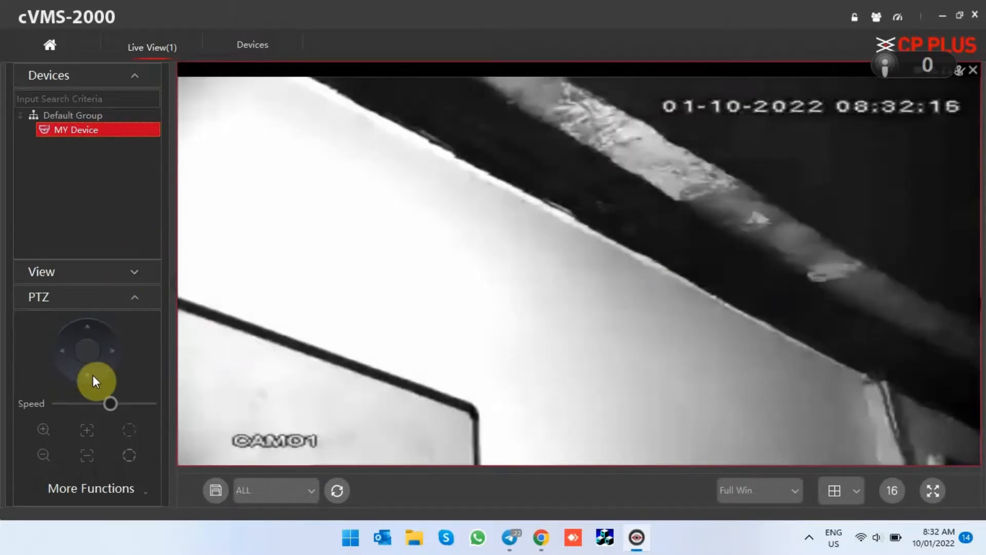
- Return to the device list and view the form for adding a device by IP, closing it without saving
left_click(50, 47)
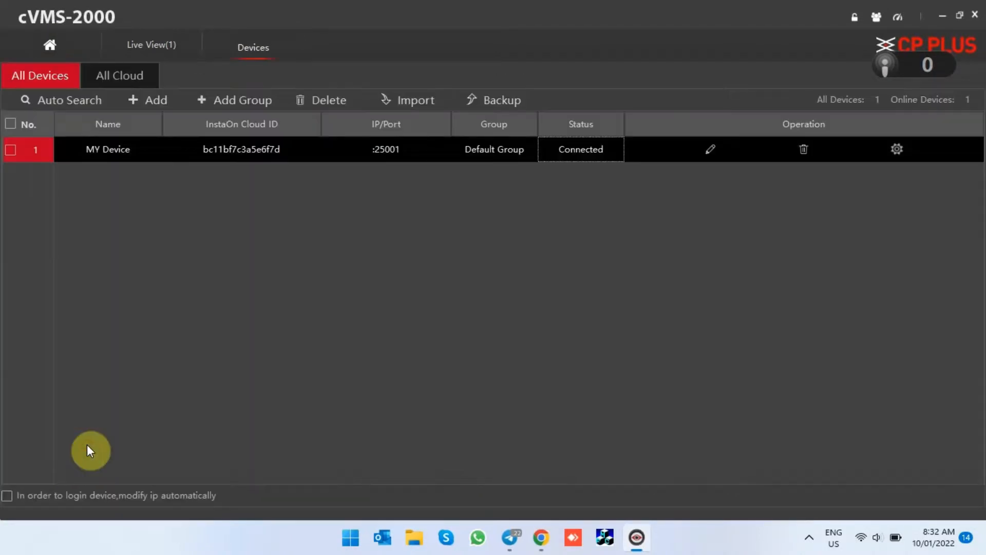
left_click(149, 99)
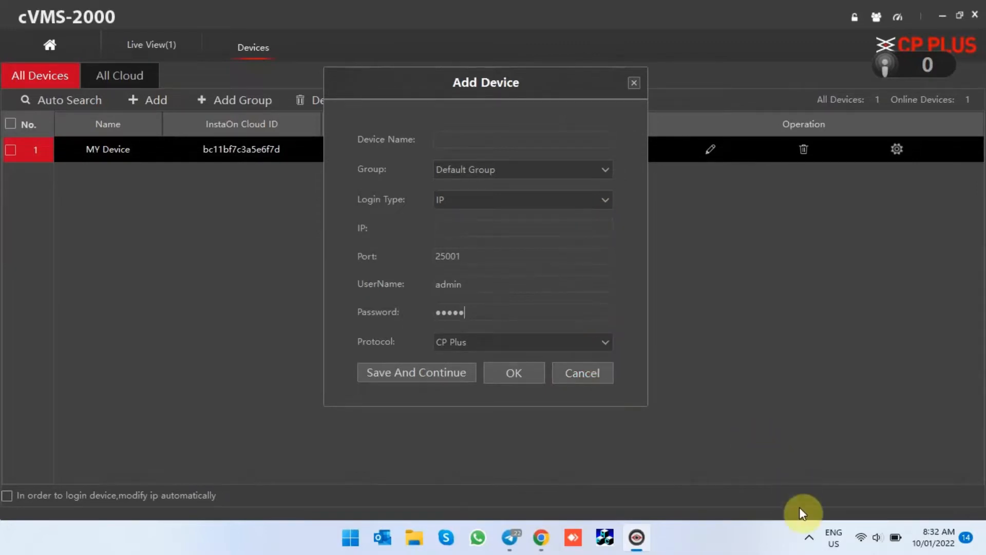
left_click(583, 373)
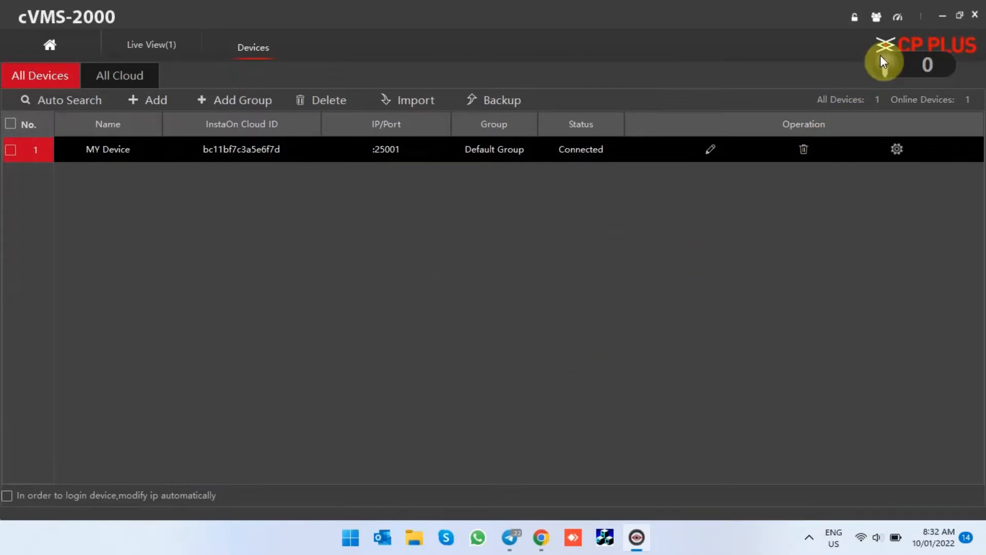